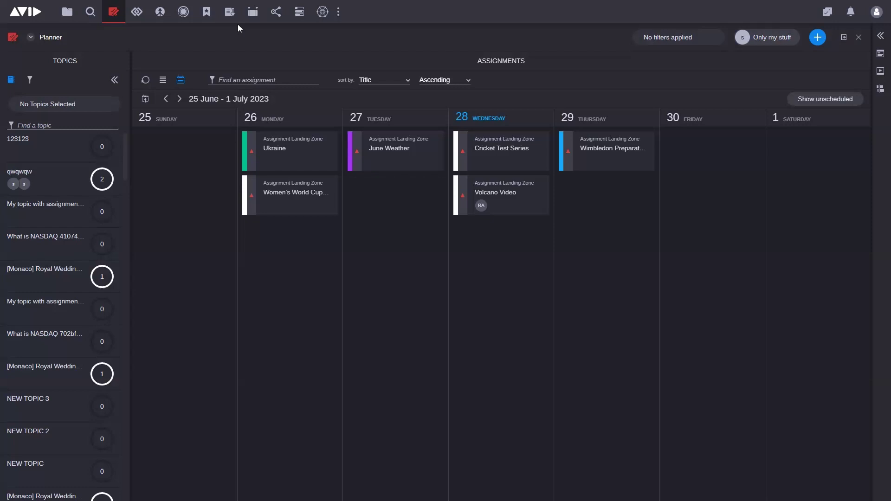
Open the Search app, listing 1000 of 59289 assets across All Systems.
left_click(91, 16)
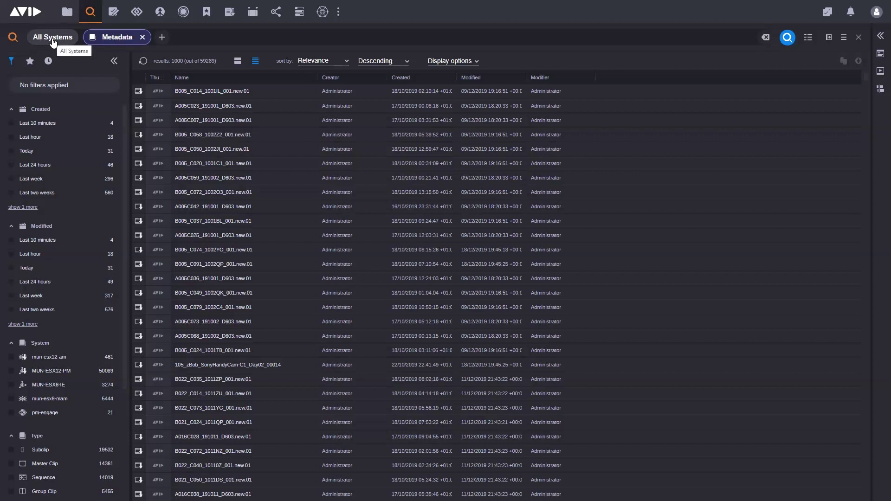
left_click(110, 42)
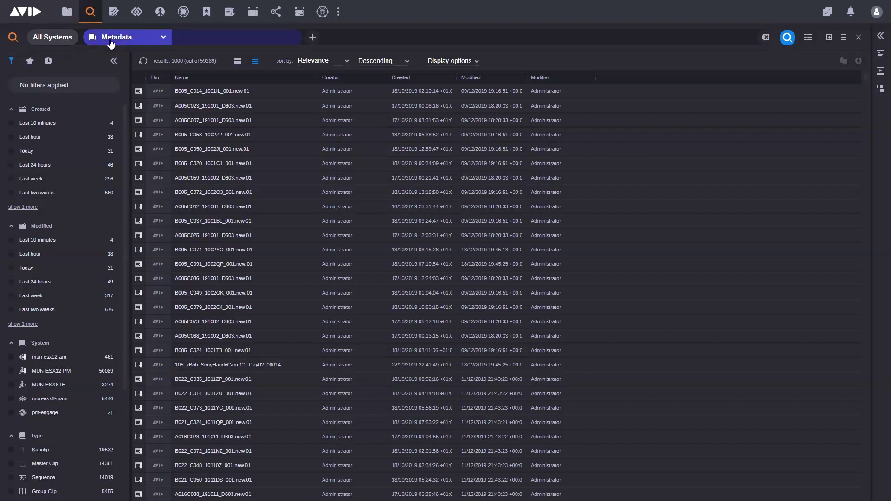
Run a Metadata search for CYPRUS, returning 23 results across All Systems.
type("CYPRUS")
key("Return")
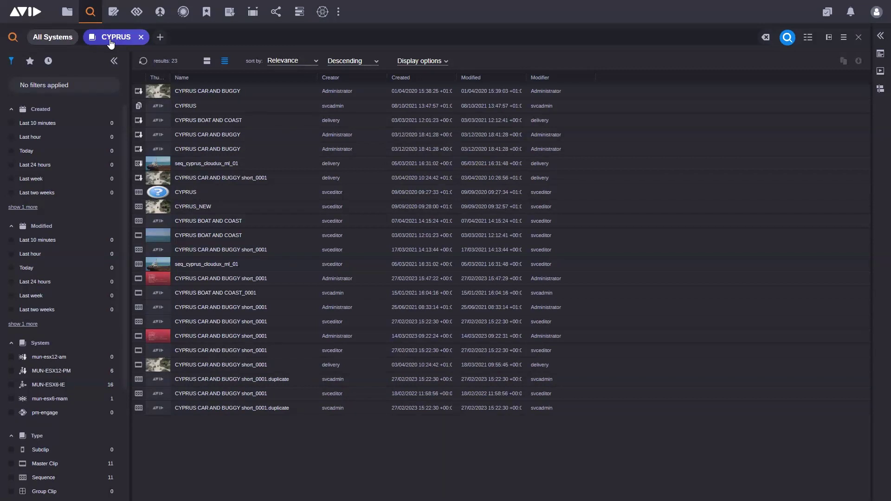
left_click(51, 40)
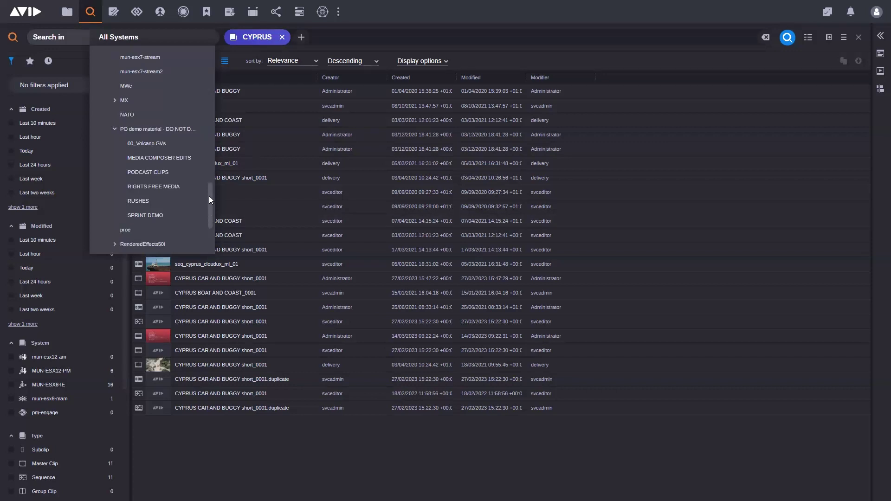
Limit the CYPRUS search to the RIGHTS FREE MEDIA folder and rerun it.
mouse_move(209, 196)
left_mouse_down()
mouse_move(210, 120)
mouse_move(210, 209)
left_mouse_up()
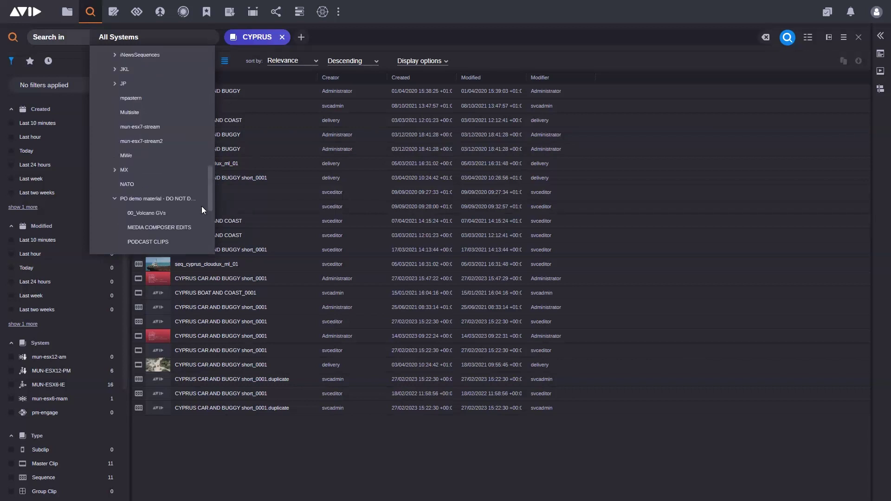
scroll(153, 204, "down", 1)
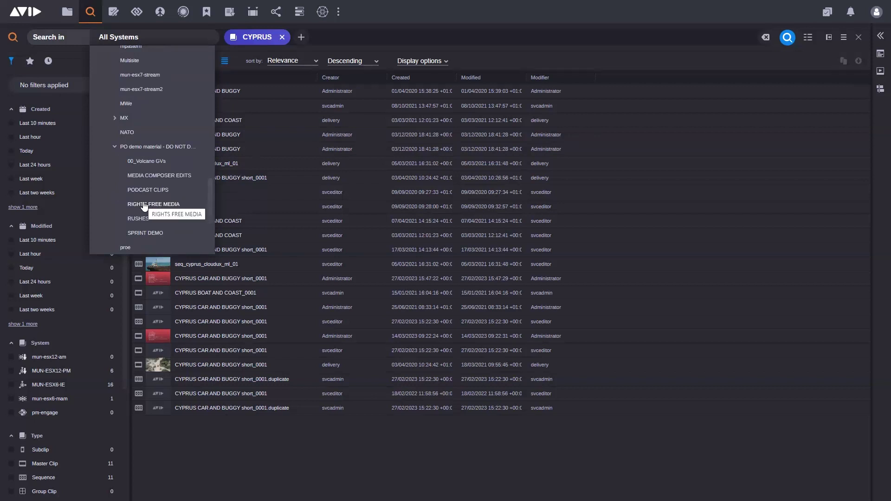
left_click(144, 205)
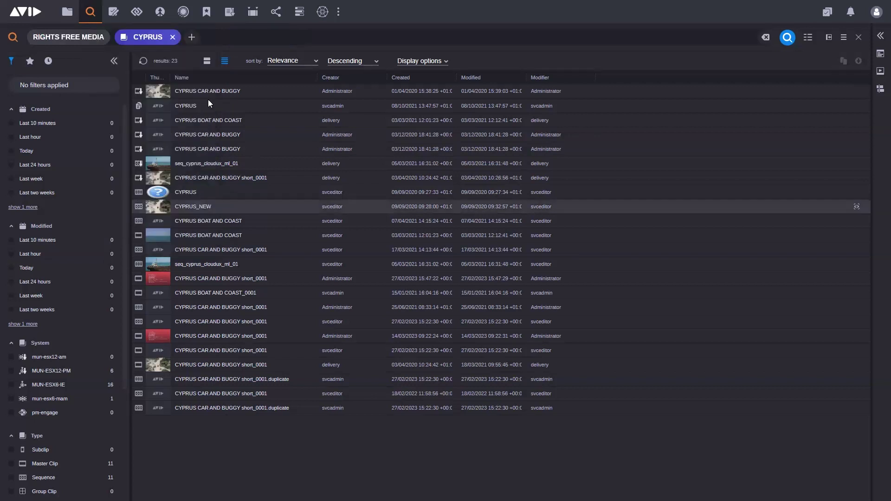
left_click(785, 39)
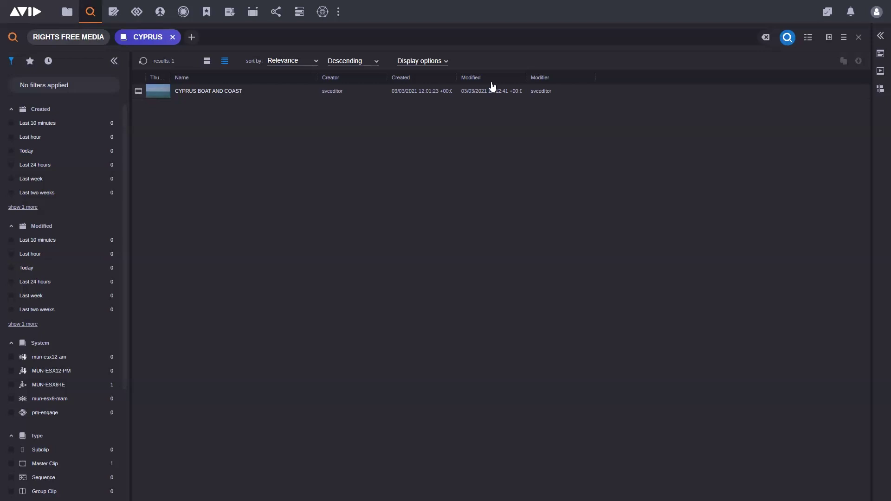
Show the saved favorites, listing Volcano Folder and Rights Free Media Folder.
left_click(30, 62)
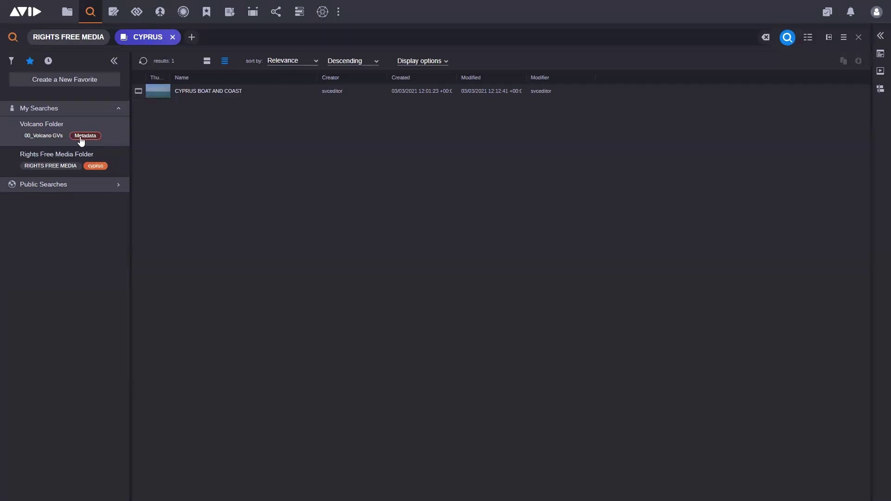
Load the Volcano Folder favorite search, then clear the search and its results.
left_click(53, 130)
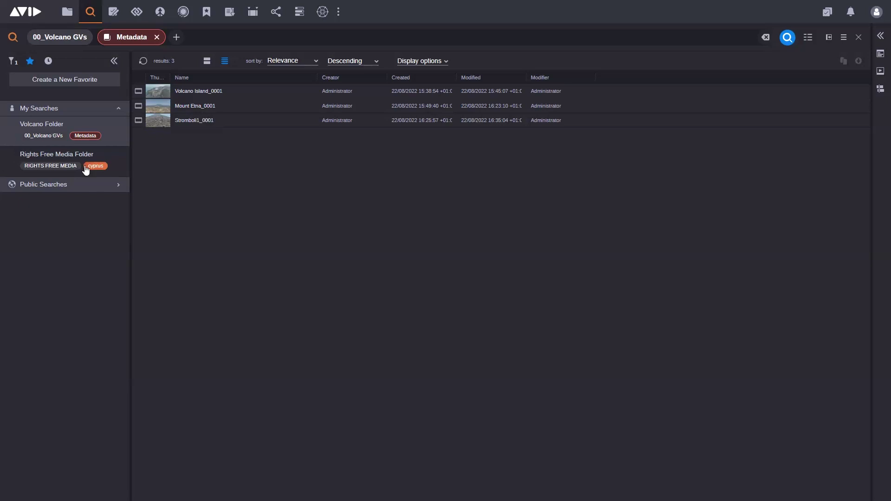
left_click(766, 39)
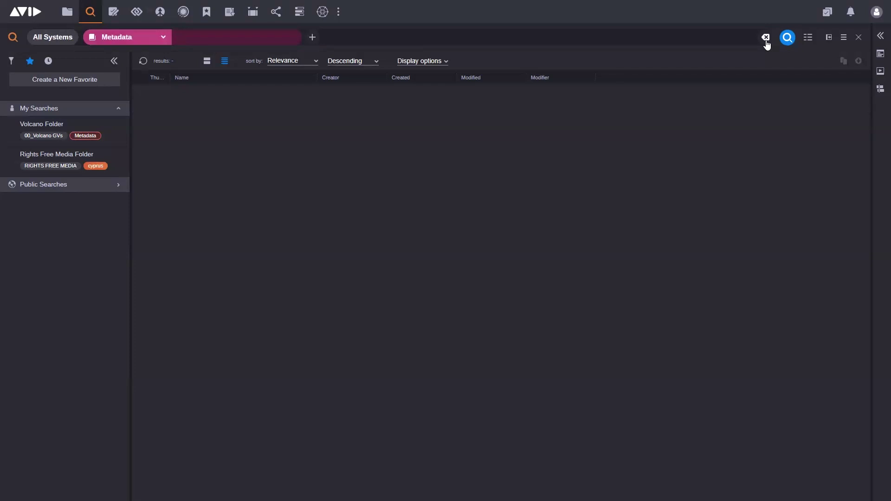
Show the search field types: Any, Metadata, Name, Phonetic and Markers & Segments.
left_click(164, 38)
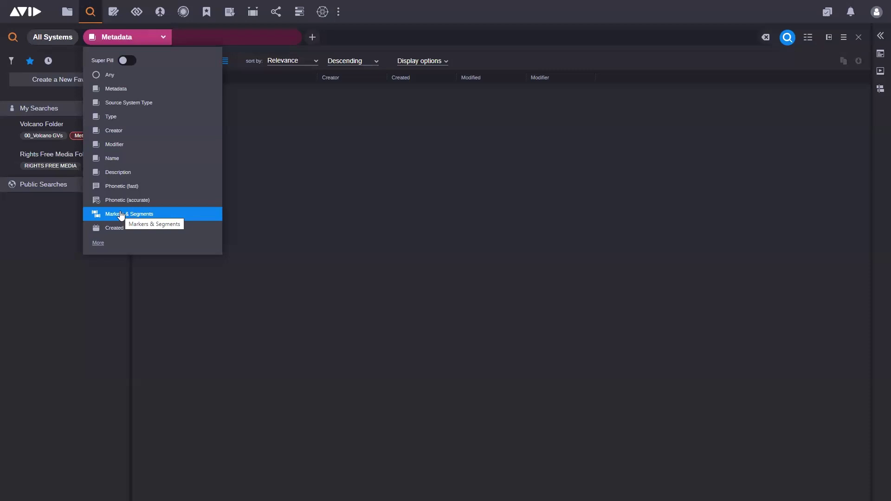
Enable Super Pill and add Name and Markers & Segments as searched attributes.
left_click(130, 63)
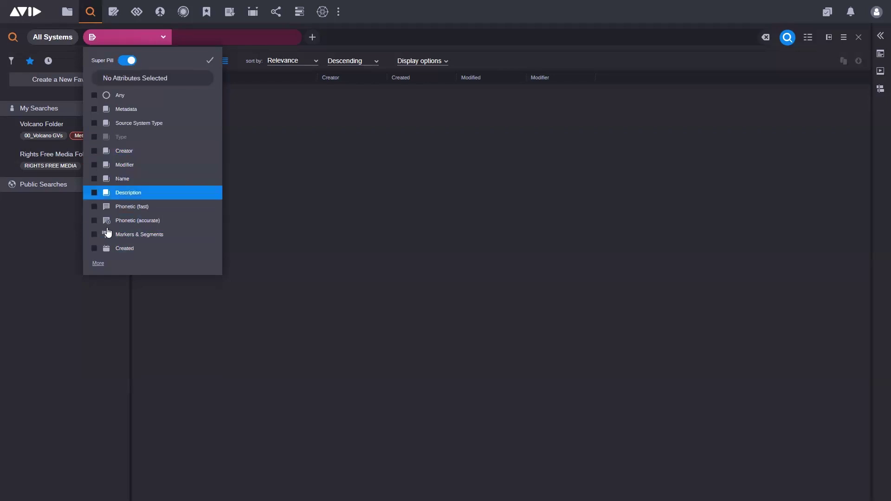
left_click(98, 264)
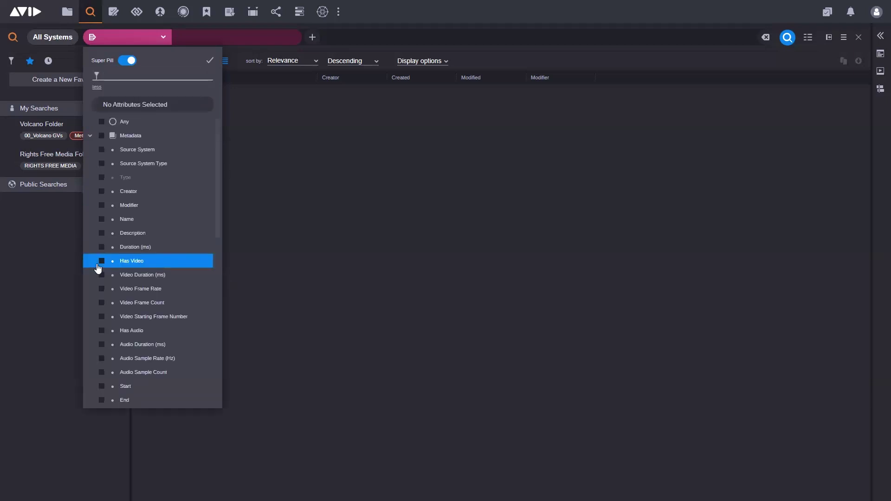
left_click(101, 222)
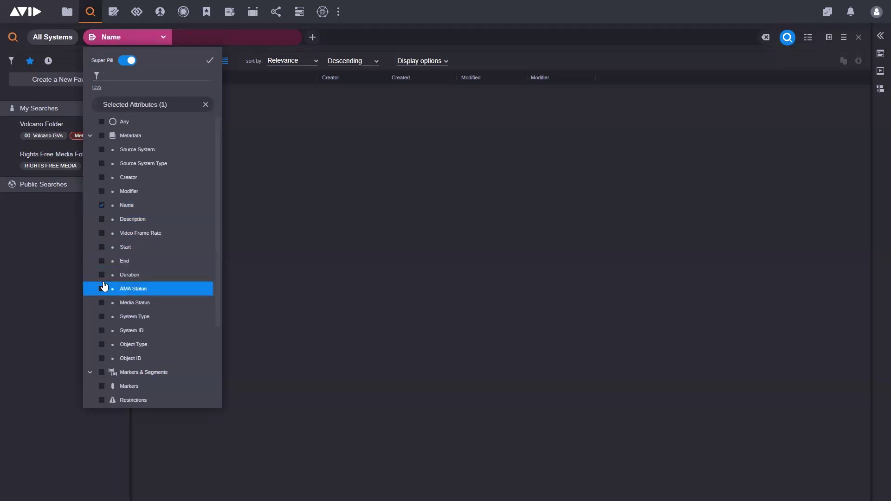
left_click(101, 373)
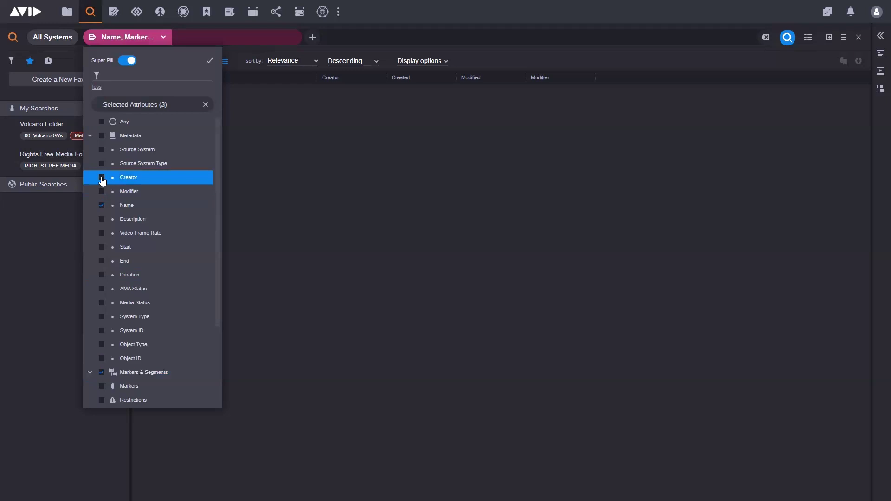
left_click(208, 62)
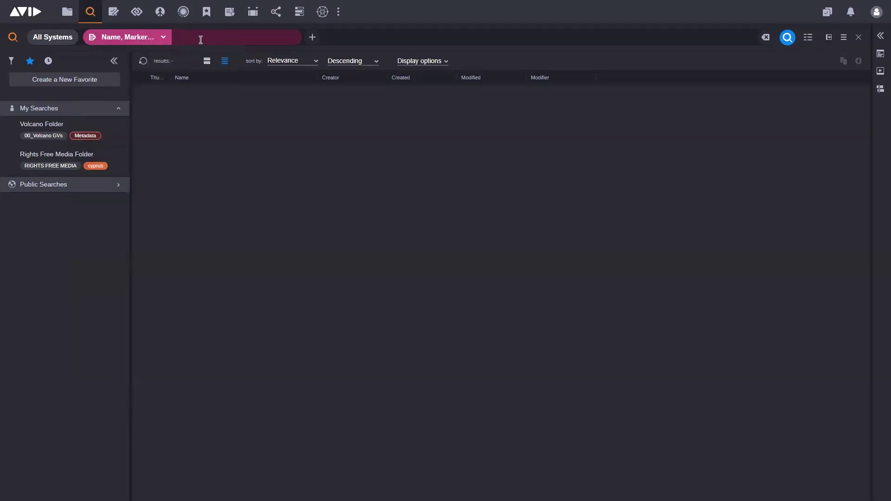
Search for VOLCANO and select the Stromboli1_0001 result.
type("VOLCANO")
key("Return")
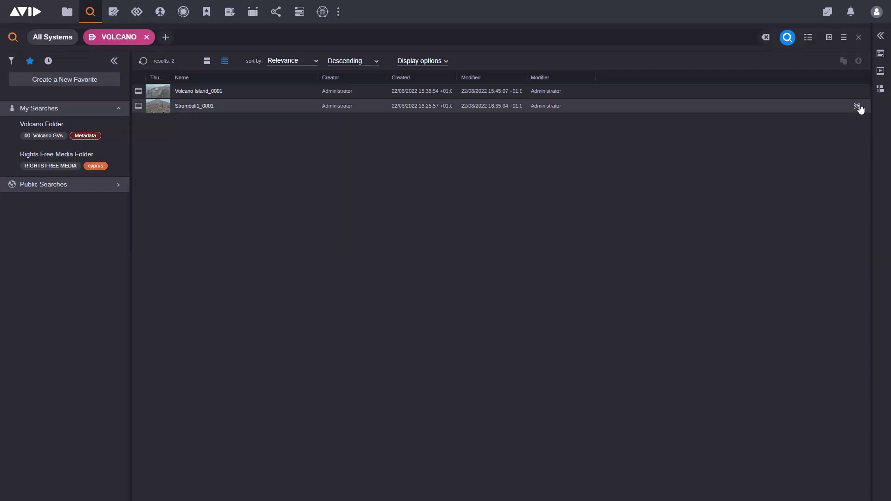
left_click(858, 110)
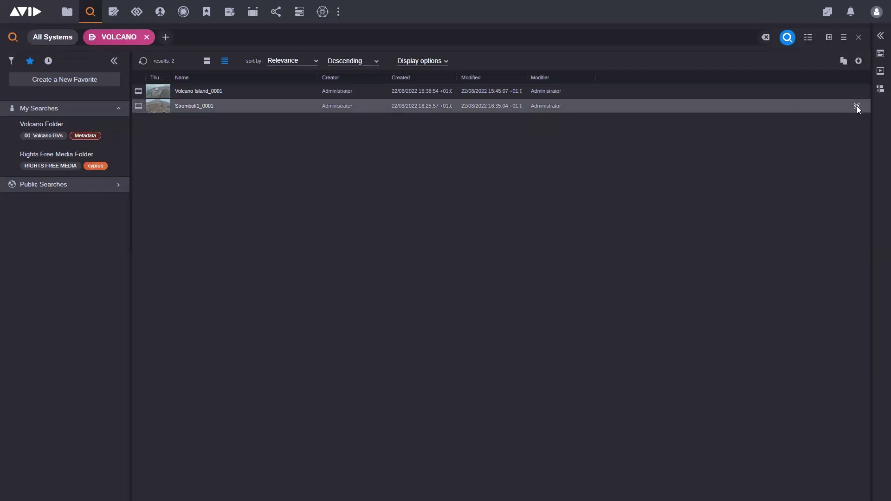
Open Stromboli1_0001's details, filter markers to Only Hits, then show All again.
left_click(857, 105)
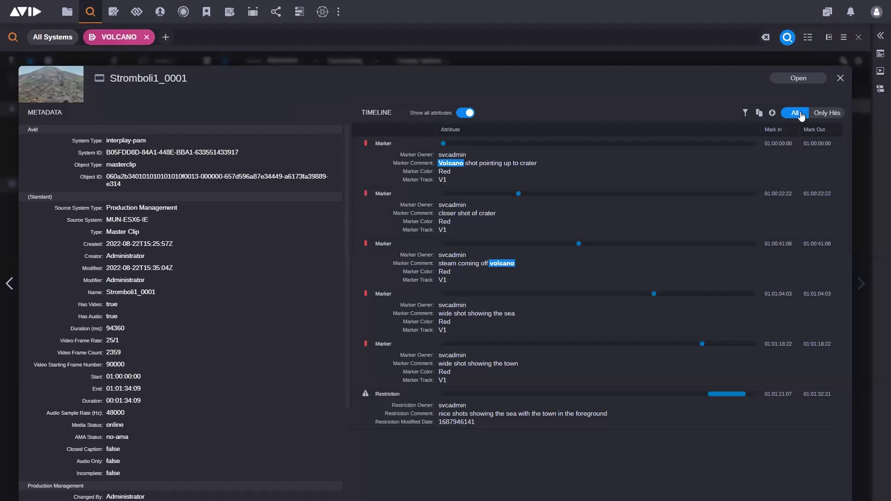
left_click(832, 114)
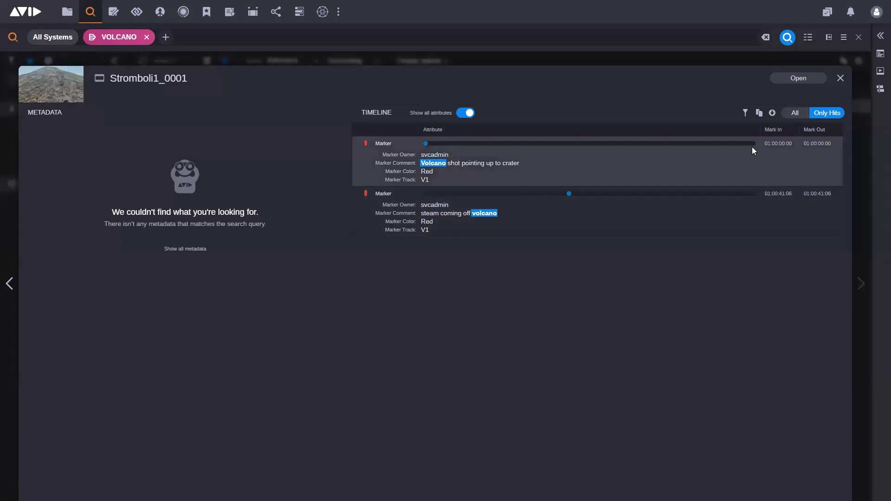
left_click(795, 113)
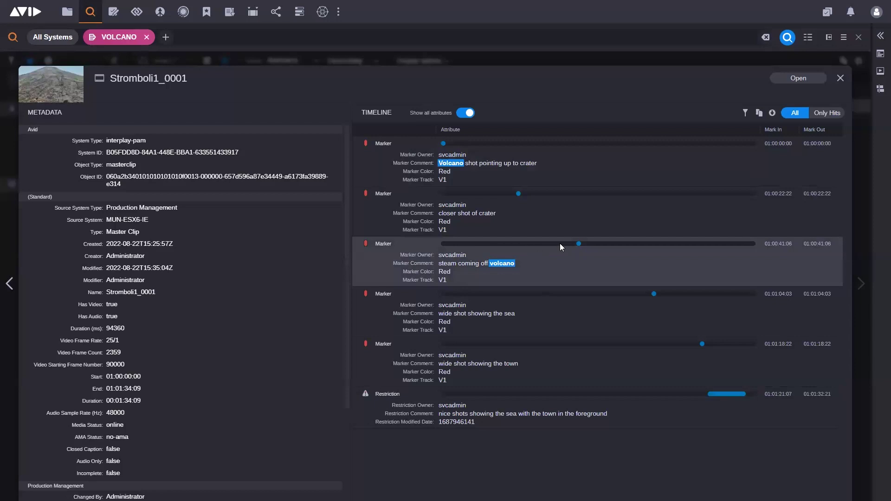
Play Stromboli1_0001 from marker 01:00:41:06, jump to restriction 01:01:21:07, then close the player.
left_click(574, 244)
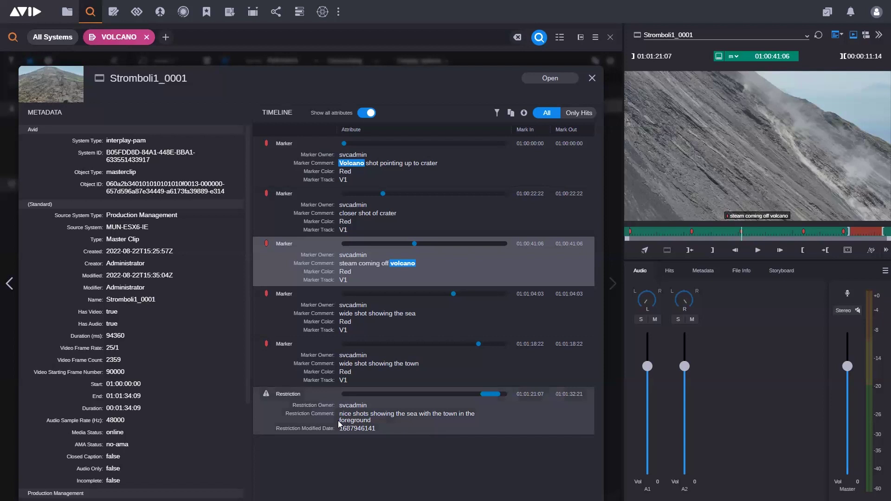
left_click(387, 403)
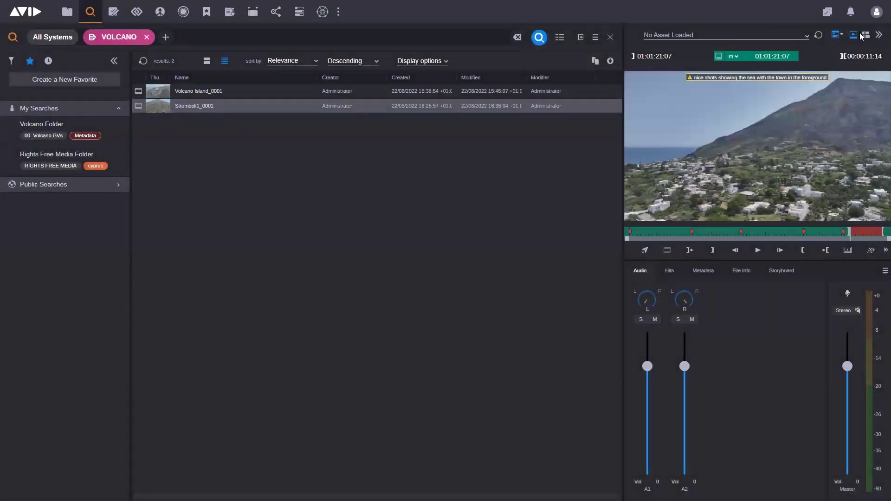
left_click(878, 35)
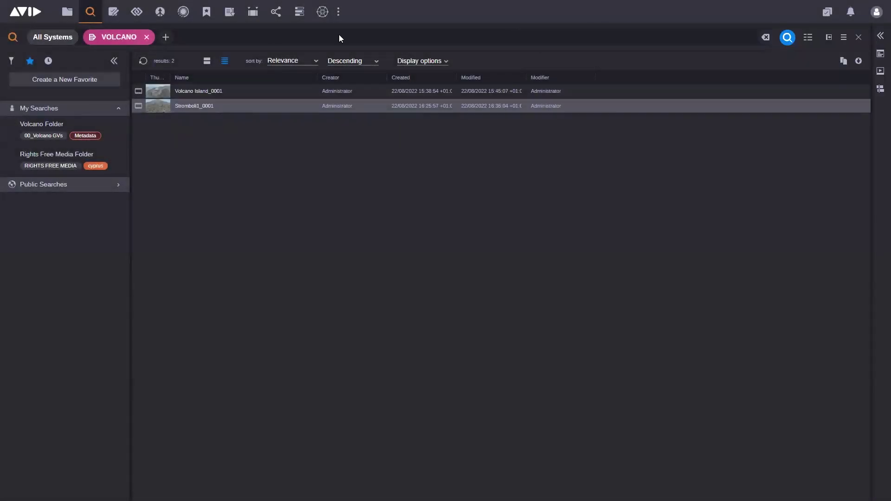
Switch to the Rundown app and open the START OF SHOW story of the training show rundown.
left_click(229, 12)
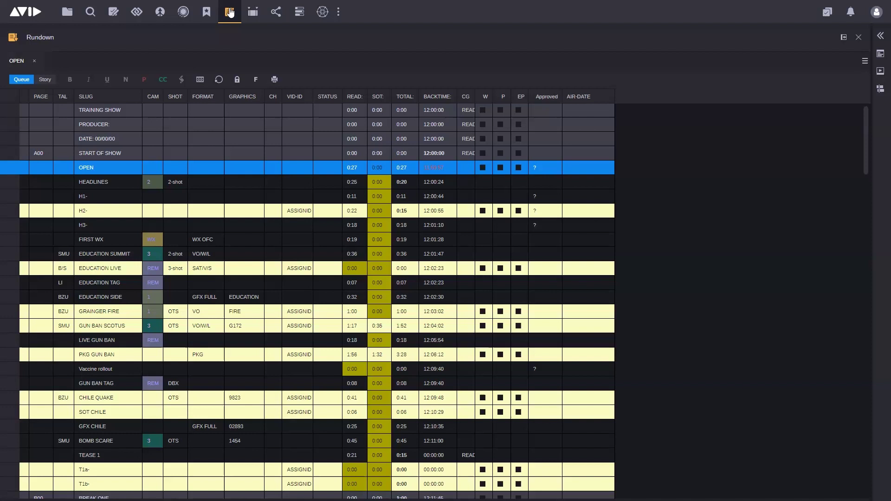
left_click(3, 157)
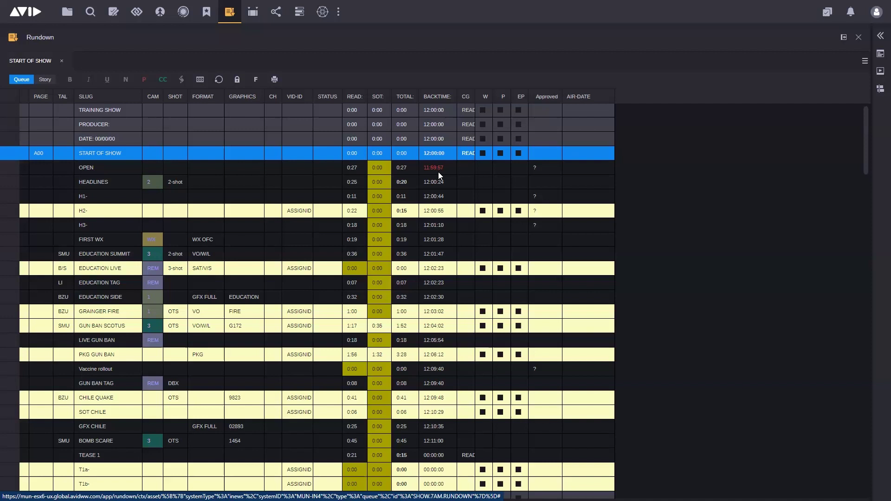
left_click(865, 63)
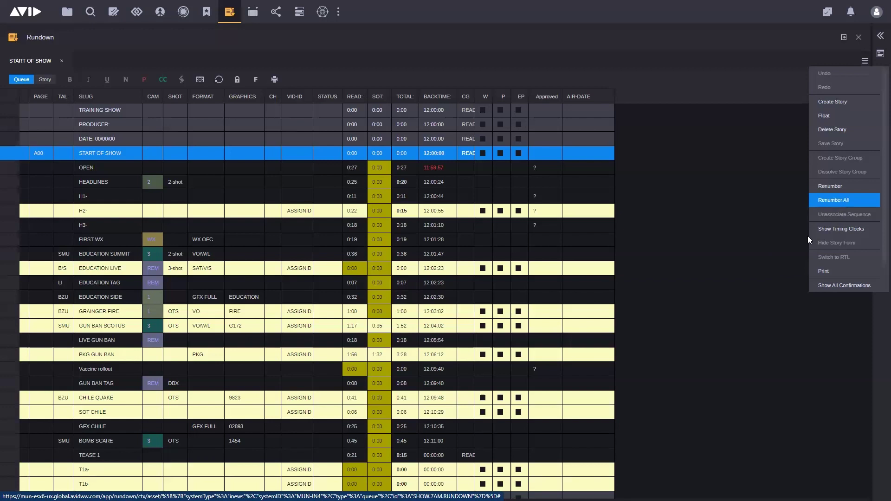
Turn on Show Timing Clocks so a 12:15:58 clock bar appears above the rundown.
left_click(853, 232)
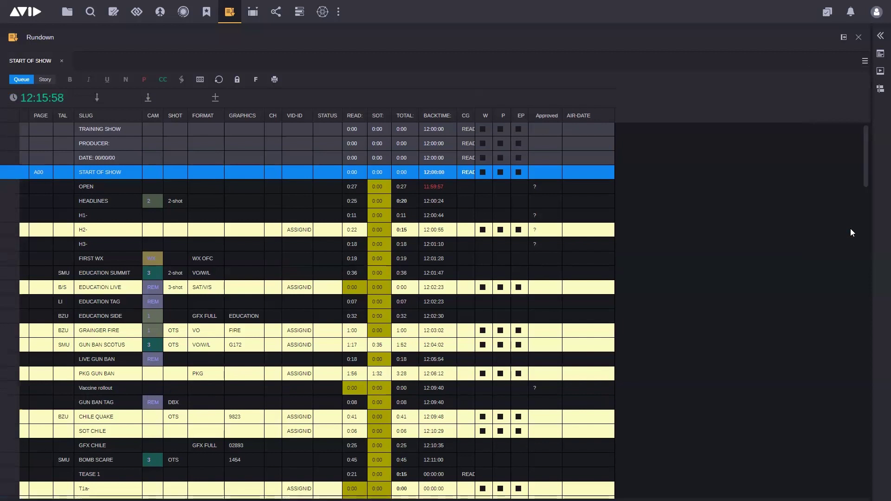